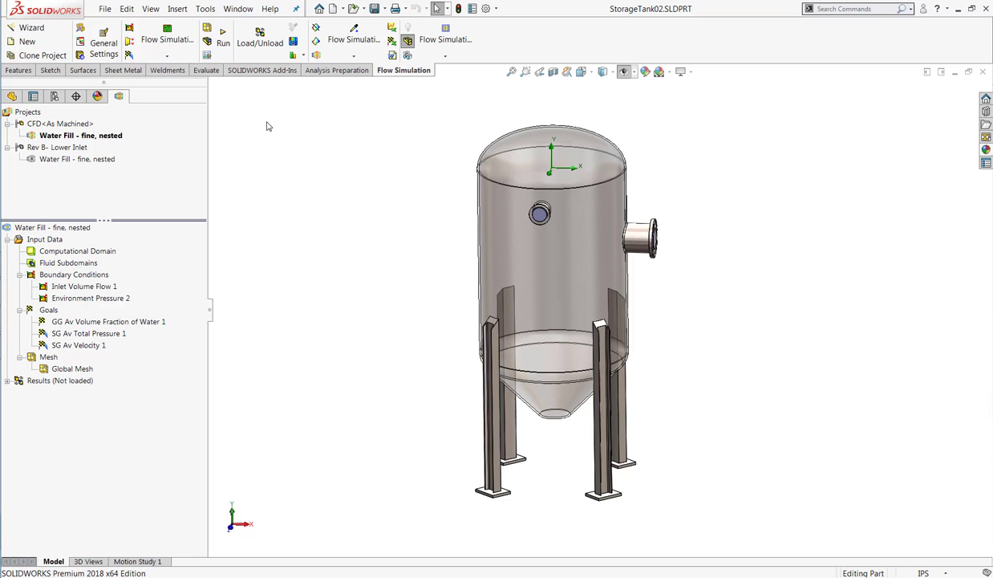
Review the analysis type and physical features in the project's general settings, including Free surface and Time-dependent
click(103, 44)
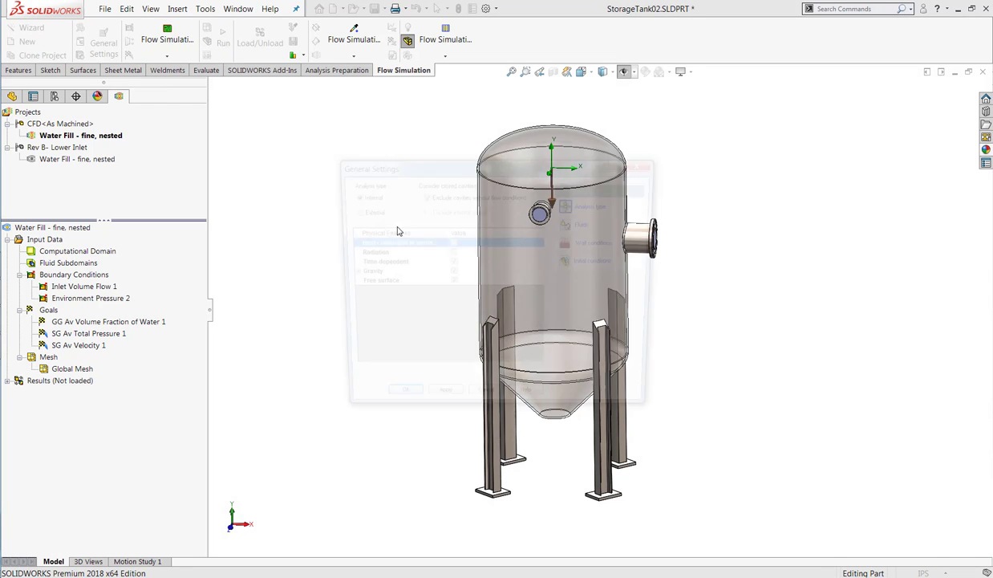
drag(421, 162, 139, 197)
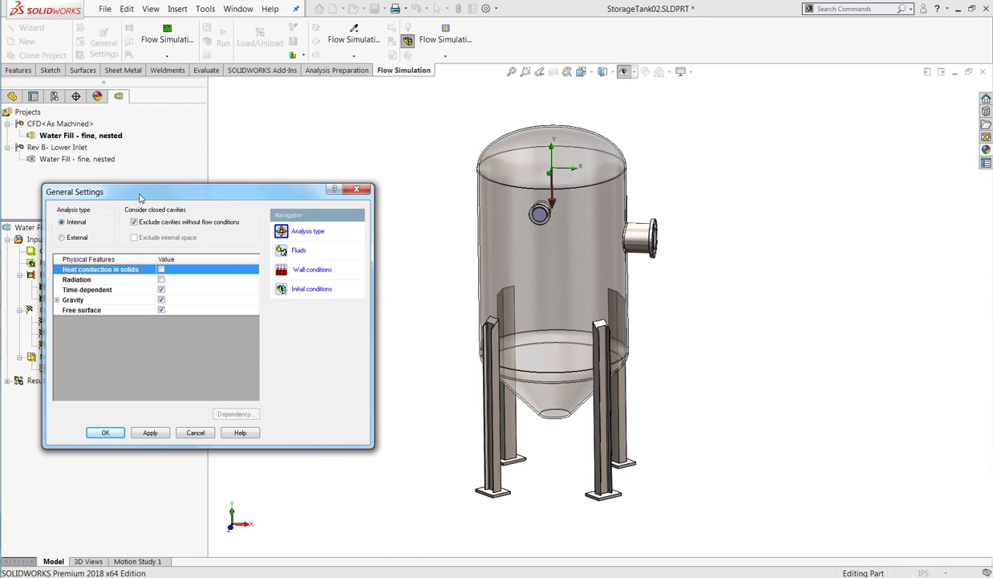
click(104, 310)
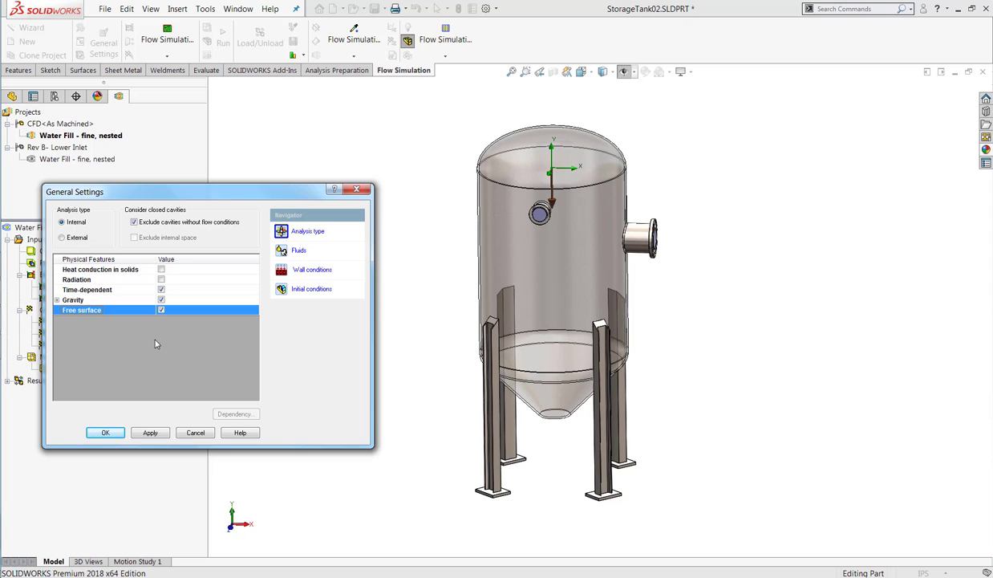
click(110, 289)
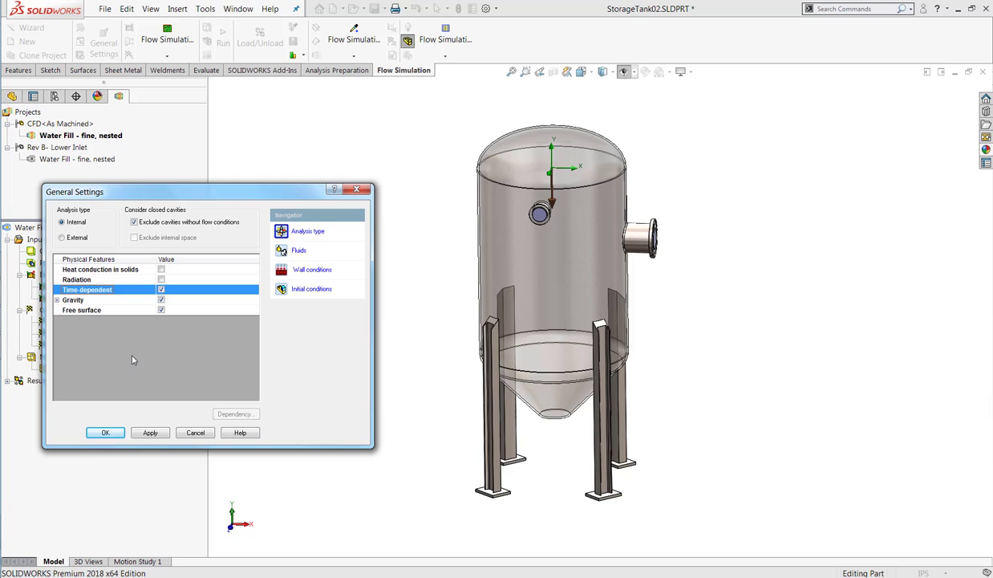
Examine the project's default fluids, fluid type and flow type in the general settings, leaving them as they are
click(300, 251)
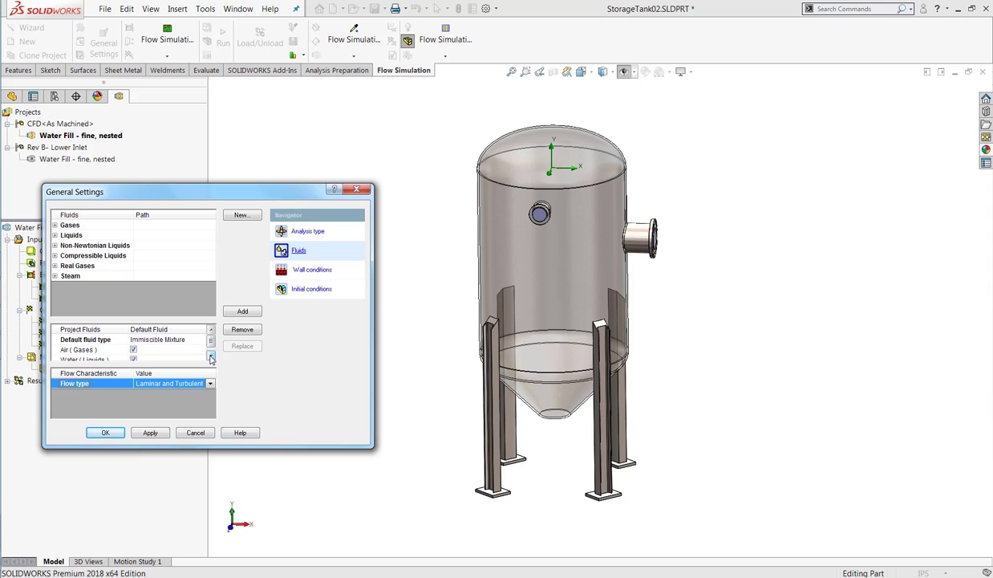
scroll(202, 344, down, 1)
click(98, 339)
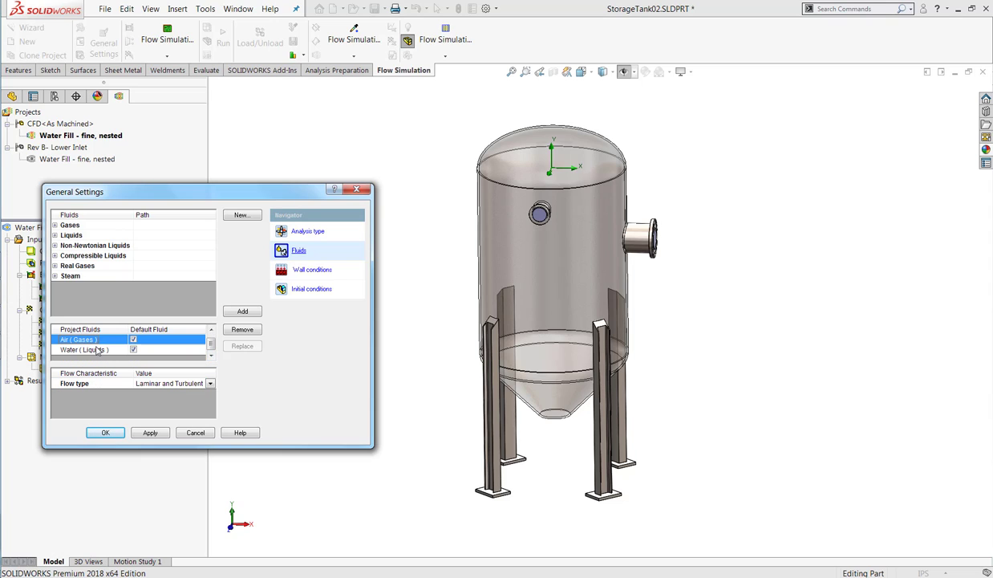
click(96, 350)
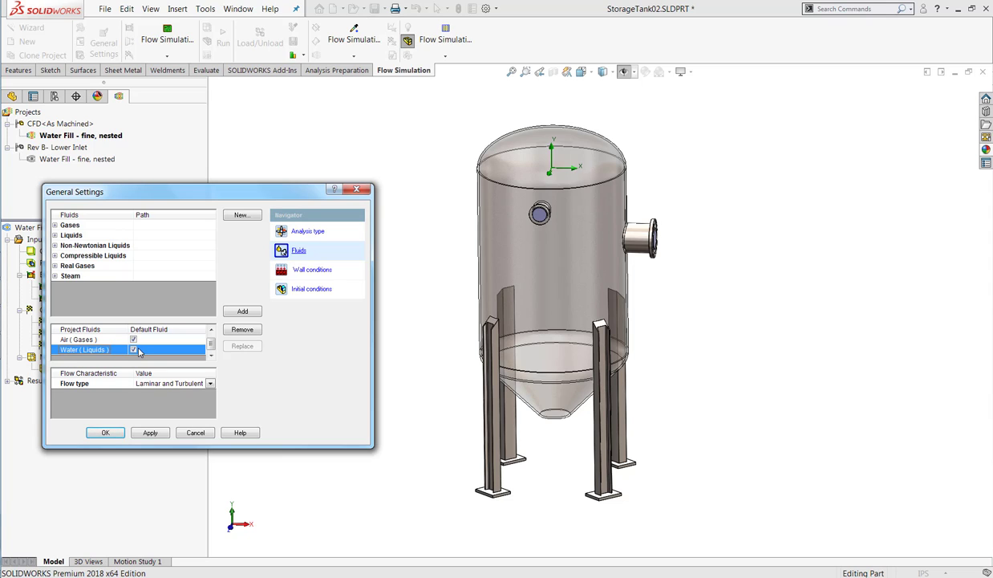
click(211, 329)
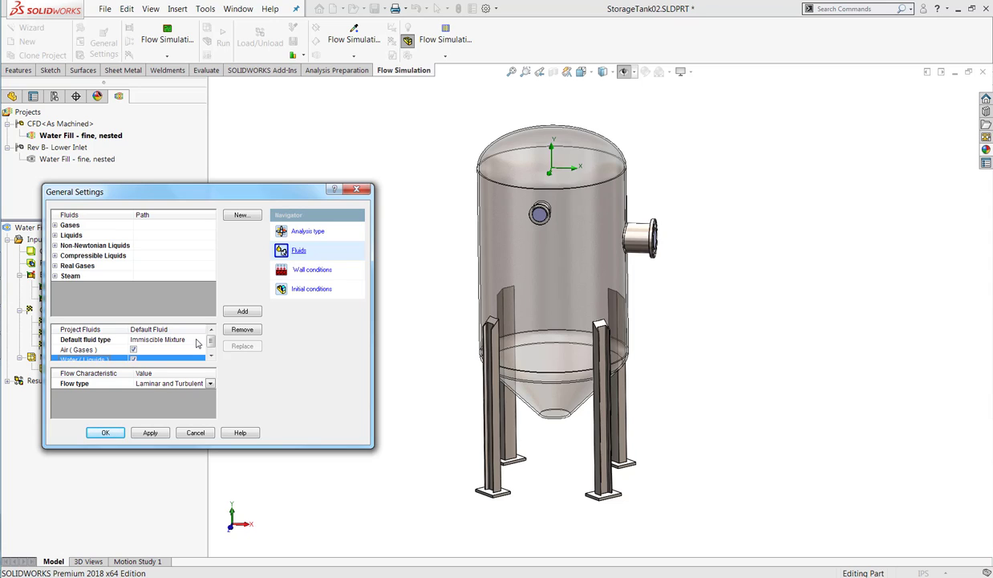
click(356, 190)
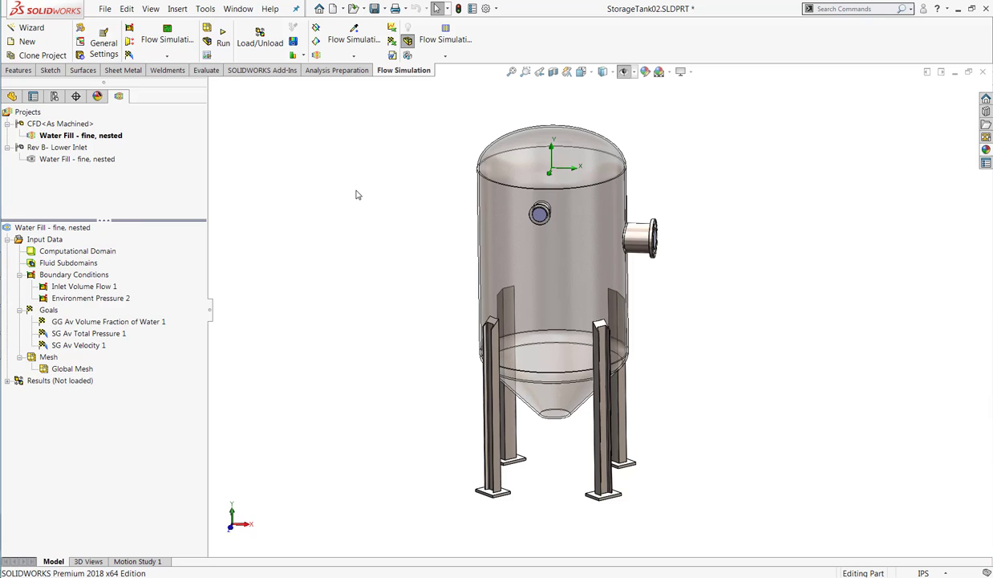
Inspect the Inlet Volume Flow 1 boundary condition and its available substance concentrations without changing it
right_click(88, 290)
click(103, 296)
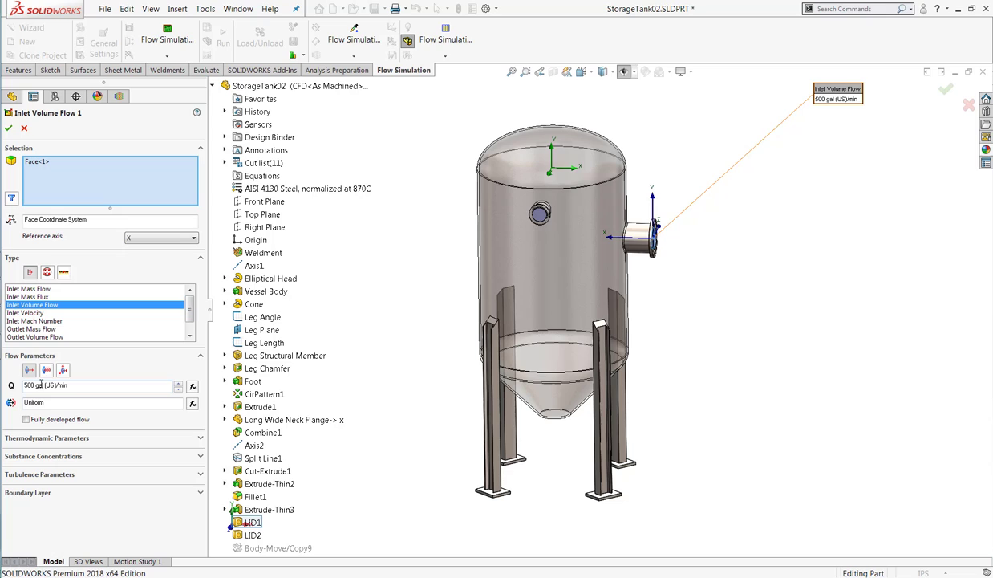
click(68, 457)
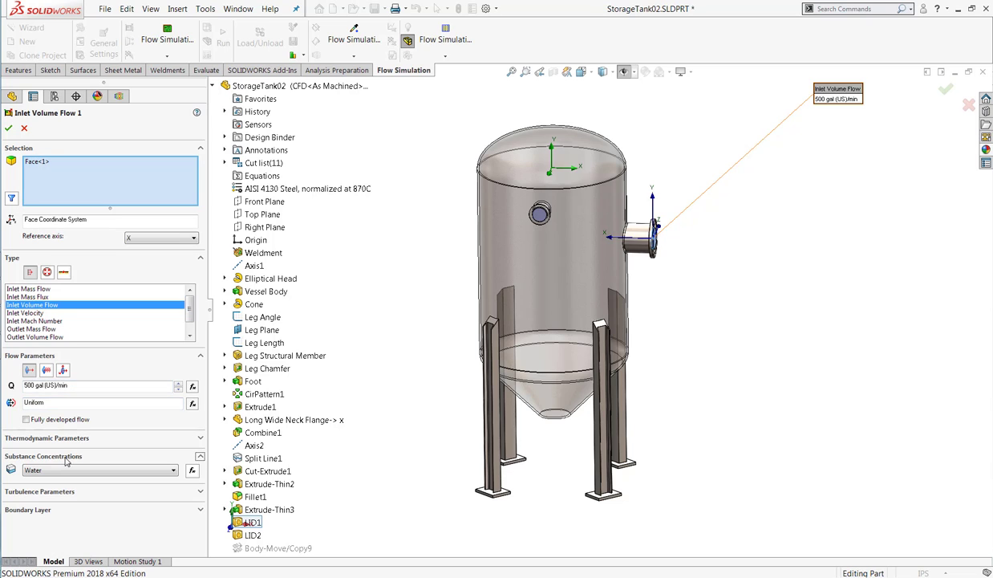
click(159, 471)
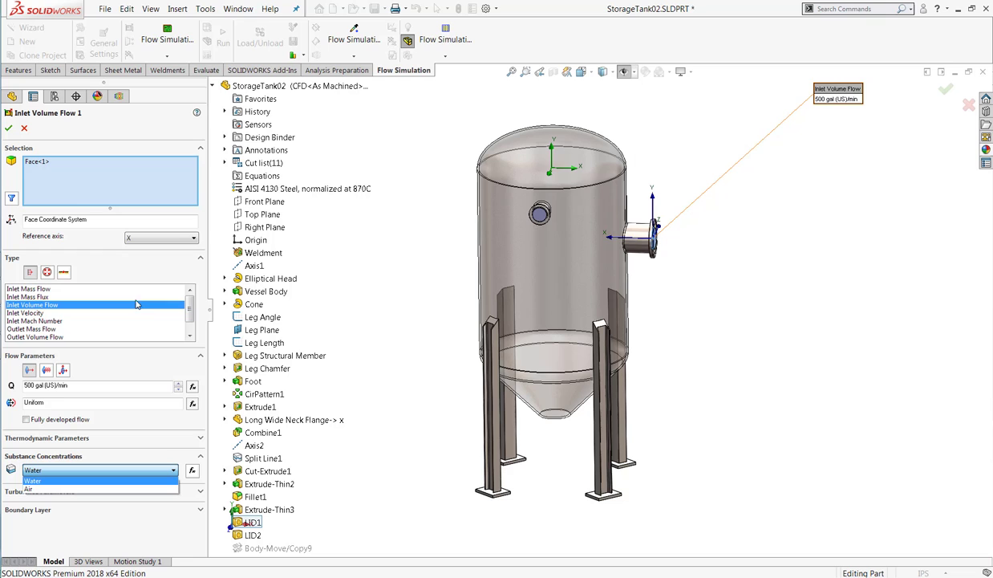
click(27, 130)
click(25, 128)
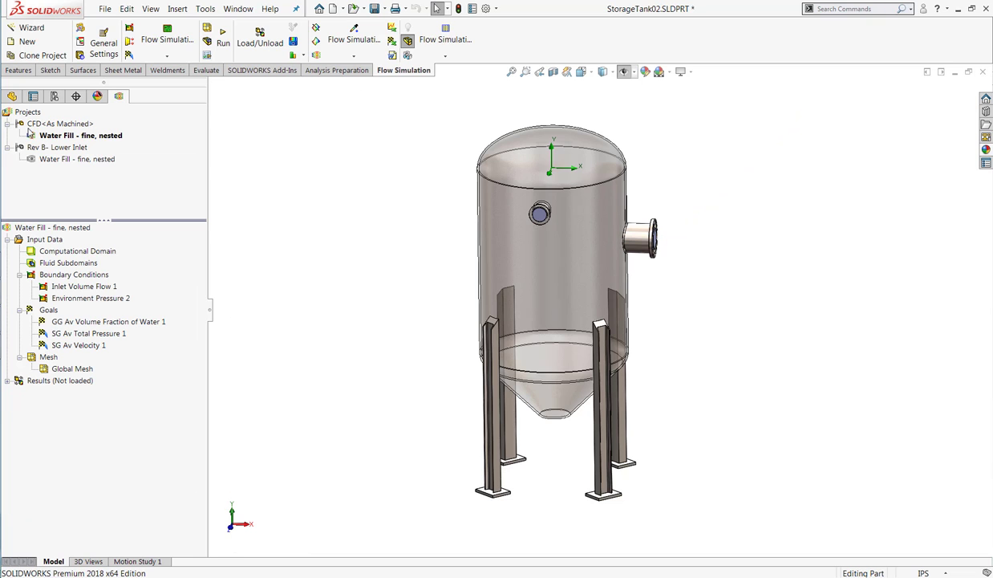
Check which initial fluid is defined under the concentrations in the project's initial conditions
click(103, 44)
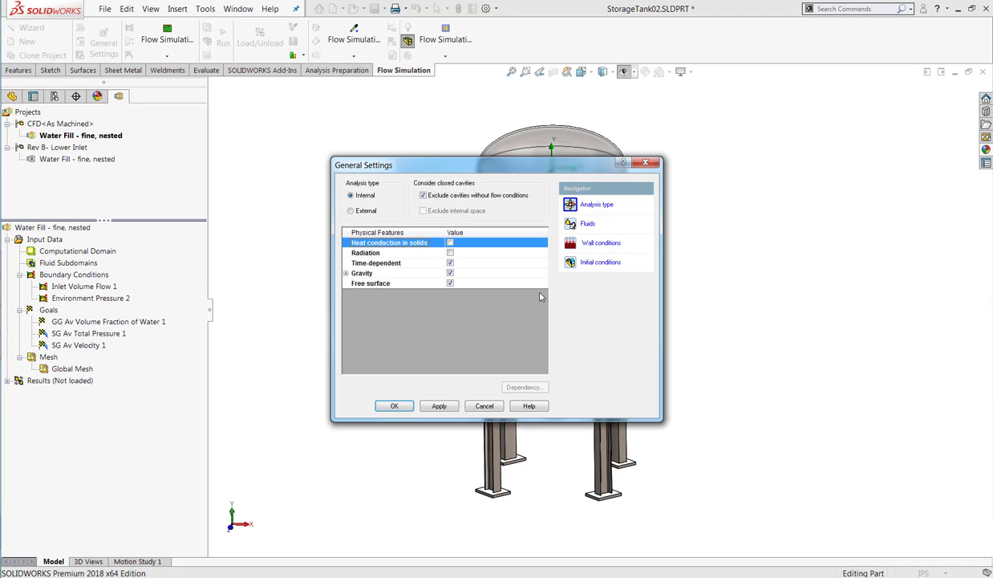
click(595, 262)
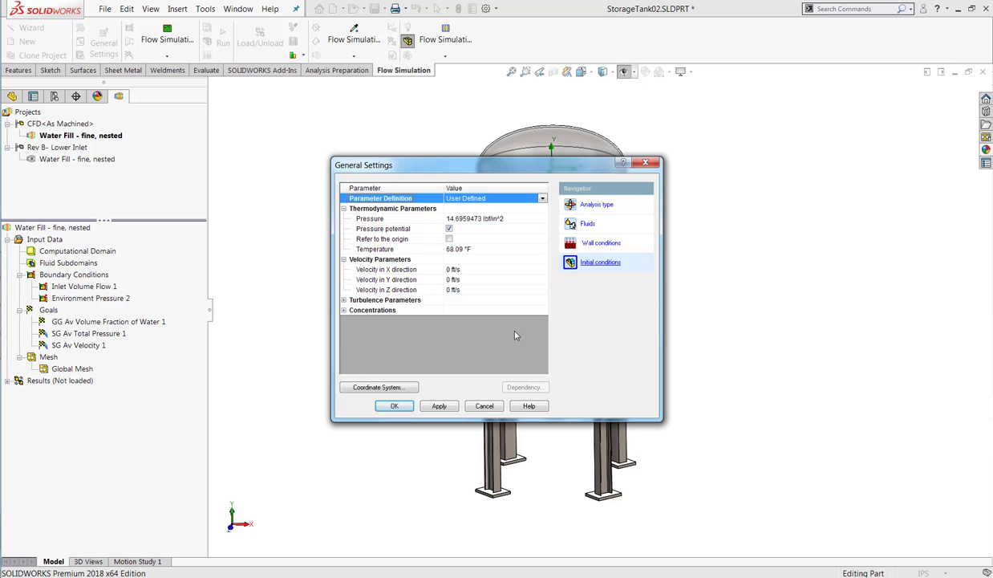
click(343, 310)
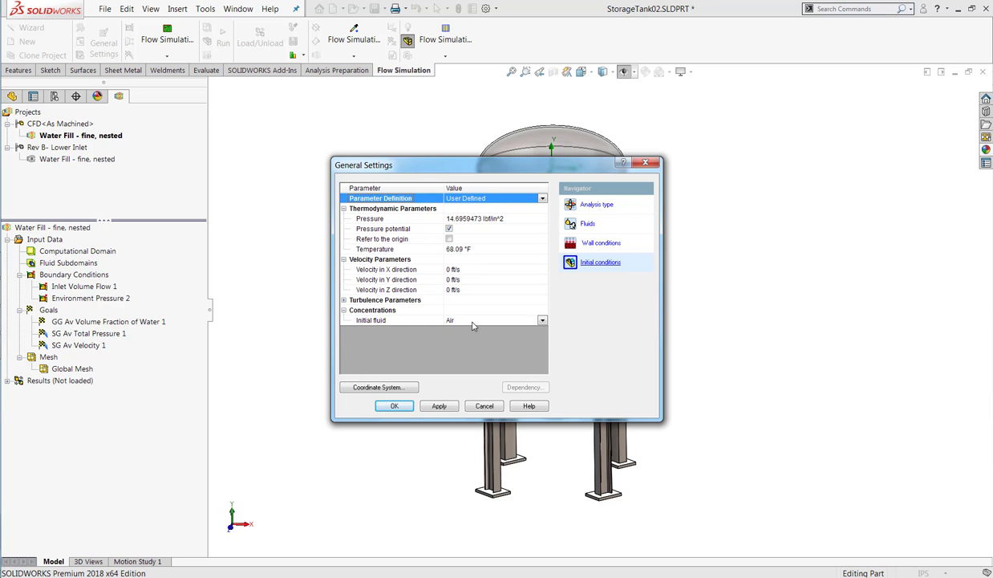
click(643, 165)
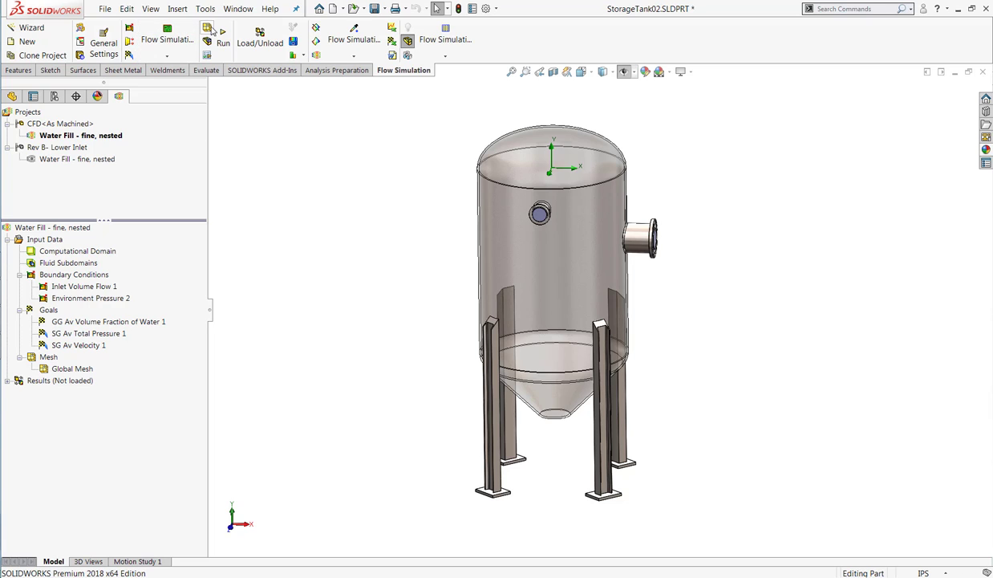
Preview the basic mesh on the tank from the global mesh settings, leaving the settings uncommitted
click(129, 40)
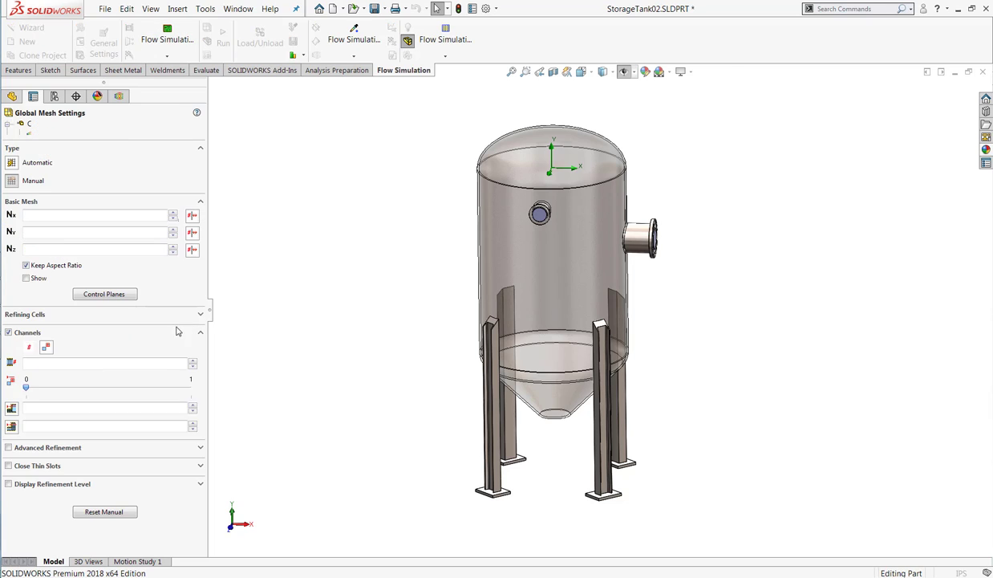
click(26, 277)
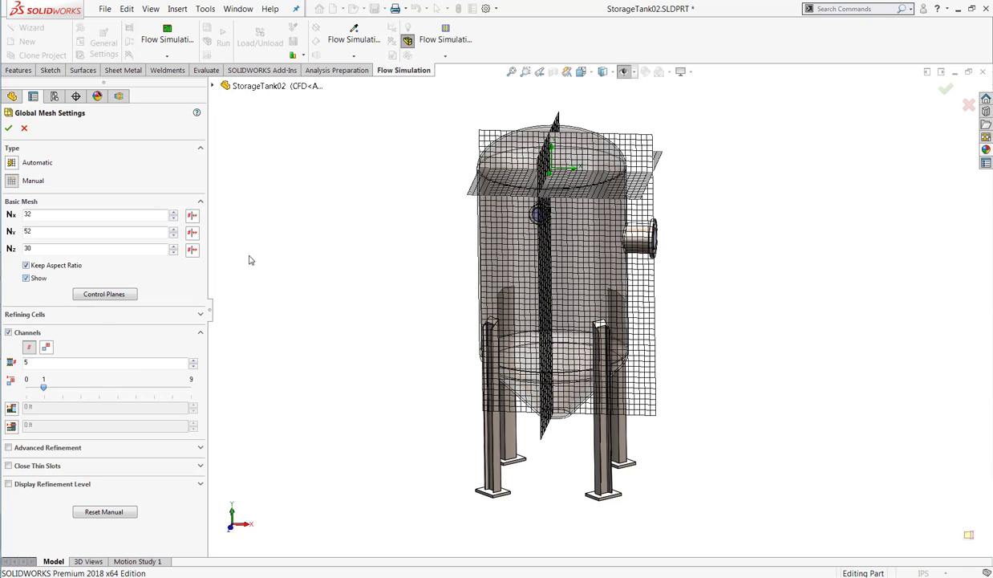
click(24, 128)
Load the active project's results and show Cut Plot 1 on the tank
click(260, 37)
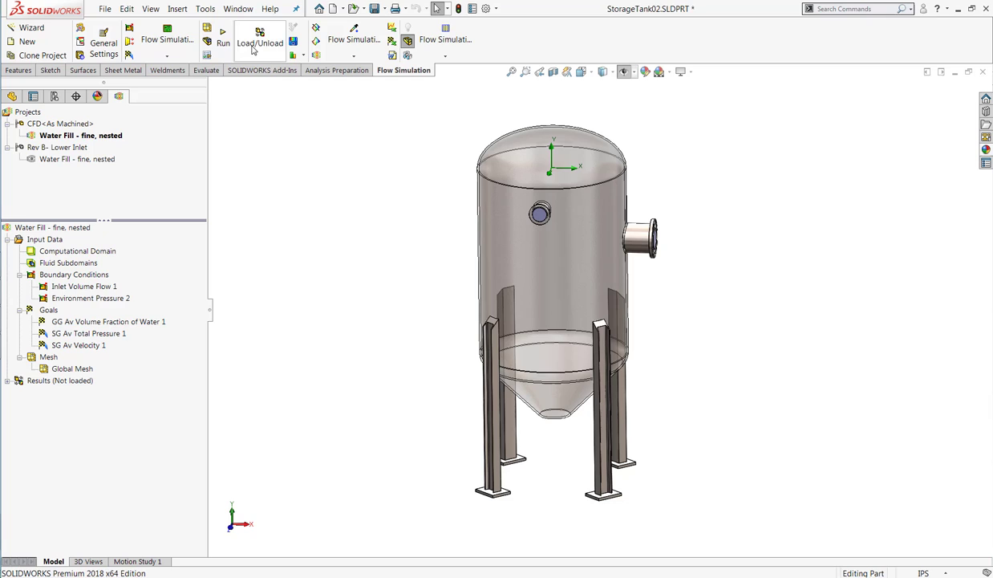
click(7, 380)
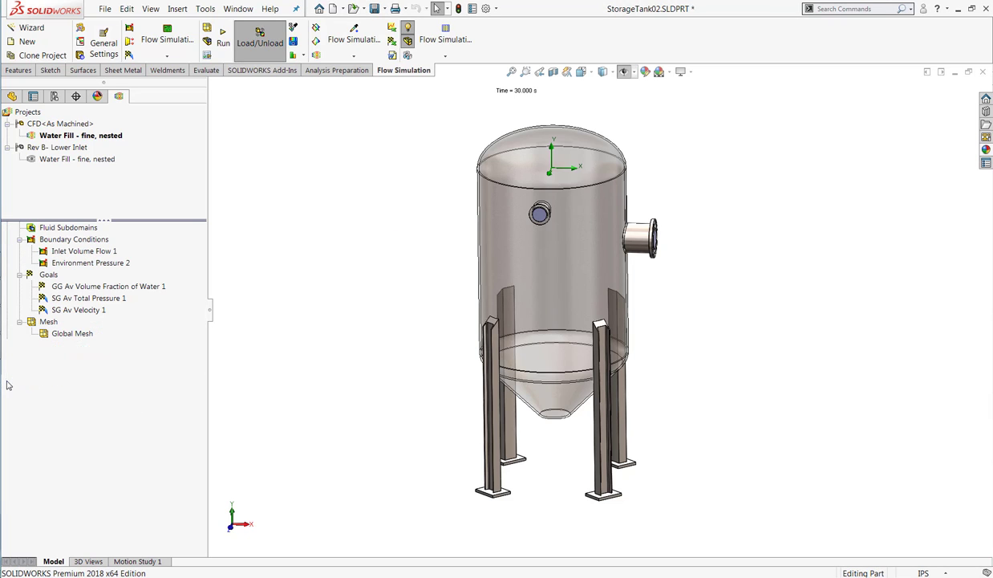
right_click(79, 385)
click(97, 405)
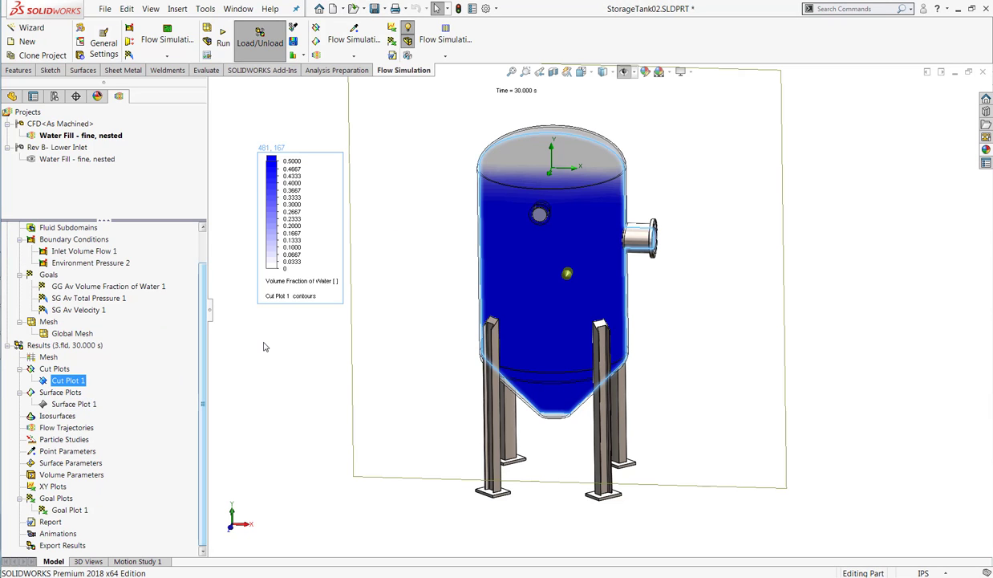
click(277, 356)
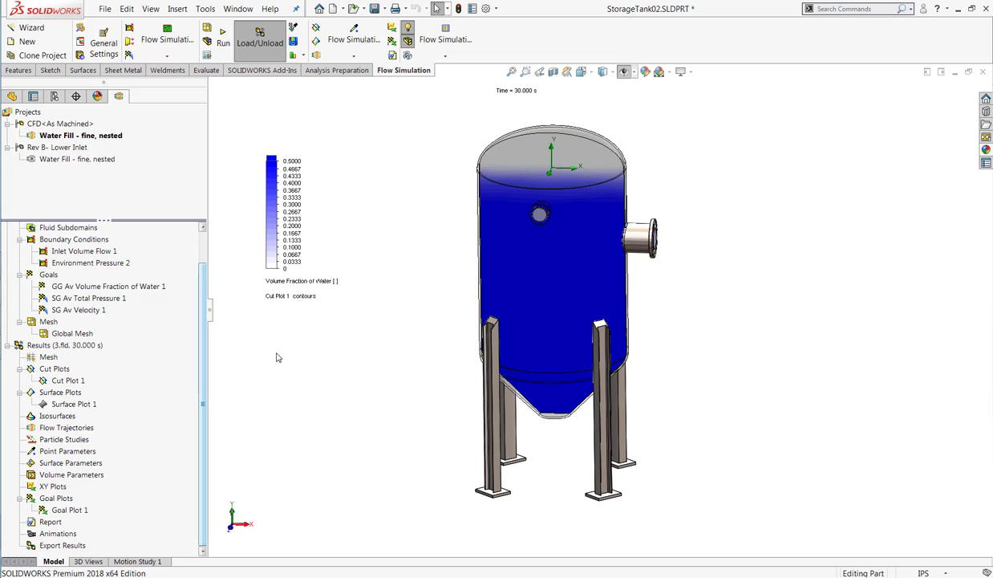
Switch the loaded results to Transient Explorer mode
right_click(88, 345)
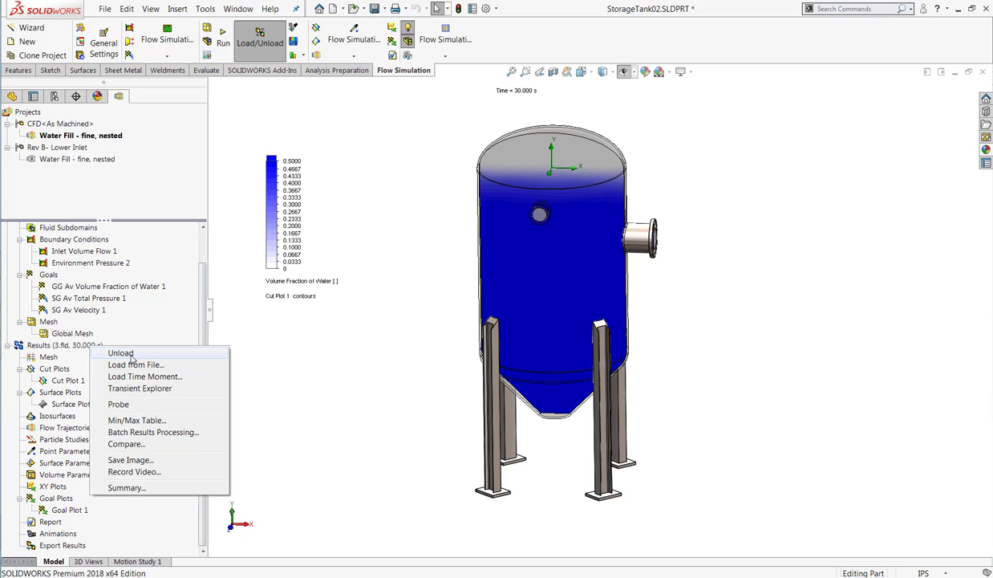
click(174, 390)
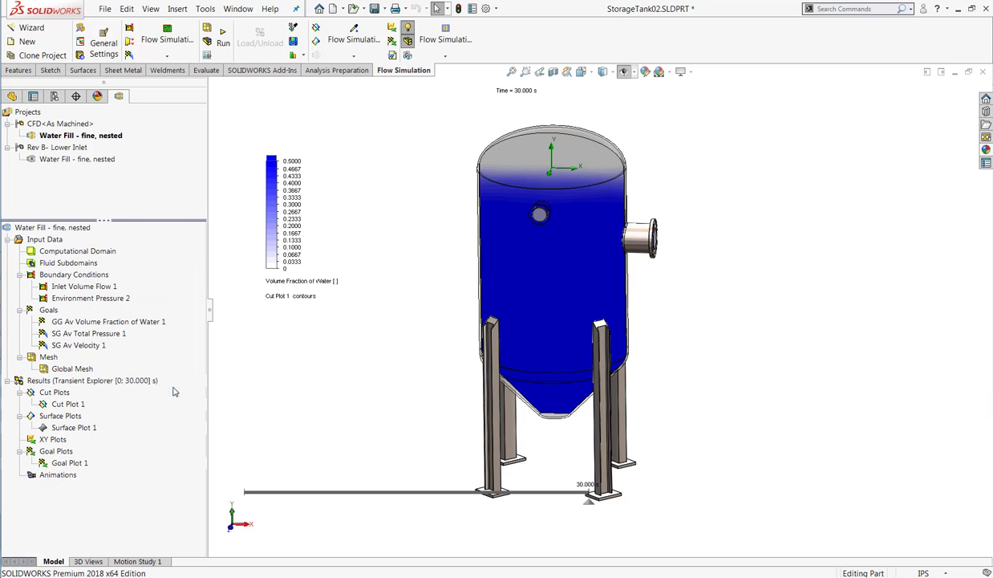
Look through the colour palettes available for the Volume Fraction of Water colour bar without changing it
double_click(270, 213)
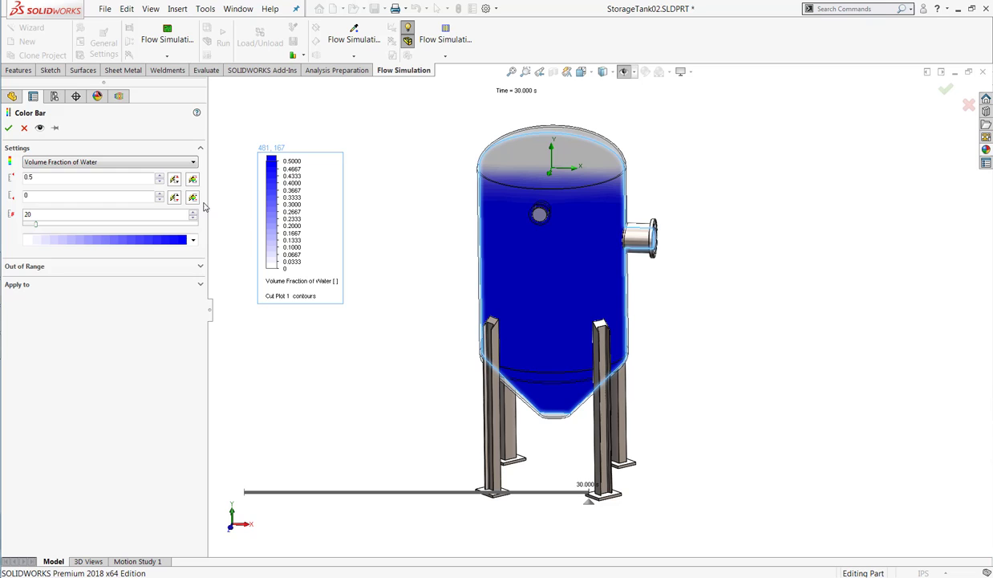
click(186, 240)
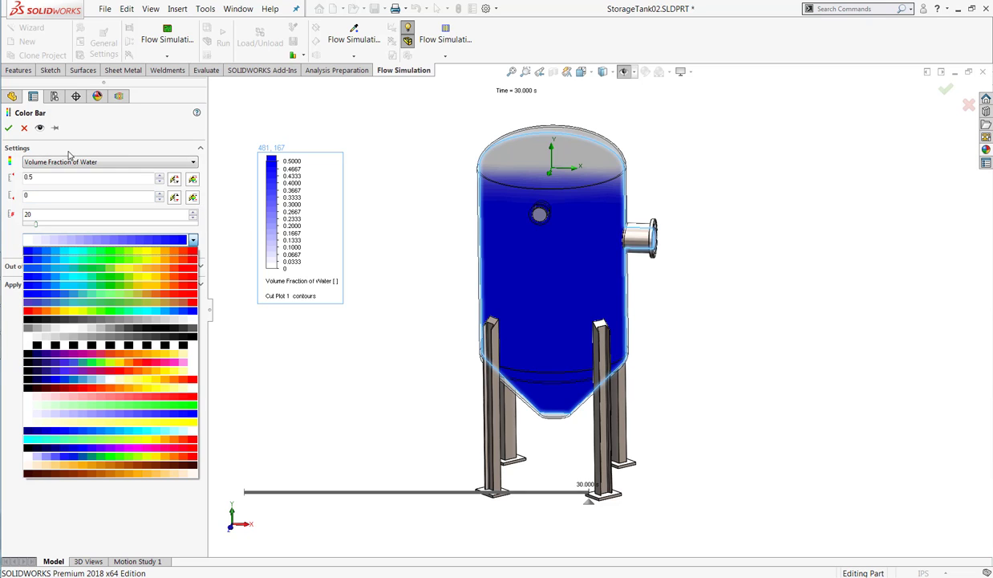
click(25, 129)
click(25, 130)
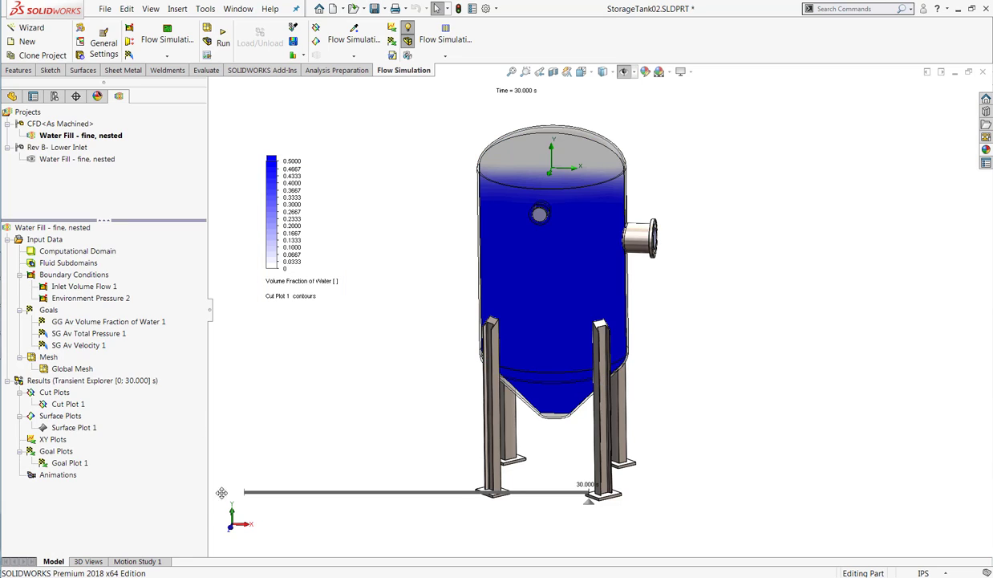
Play the tank filling over time with the Transient Explorer timeline
click(303, 520)
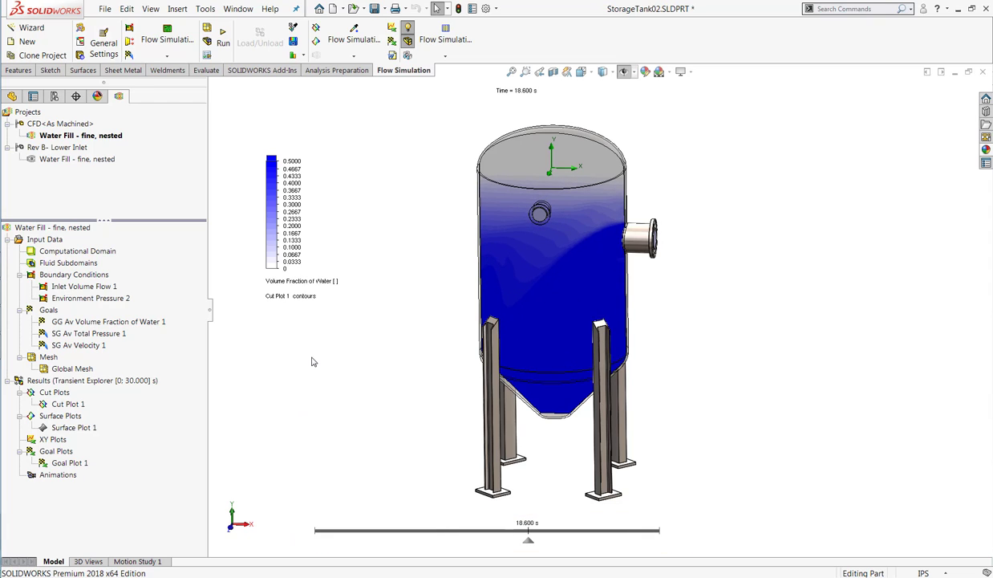
Activate the Water Fill - fine, nested project under Rev B- Lower Inlet, load its results and show Cut Plot 1
right_click(63, 158)
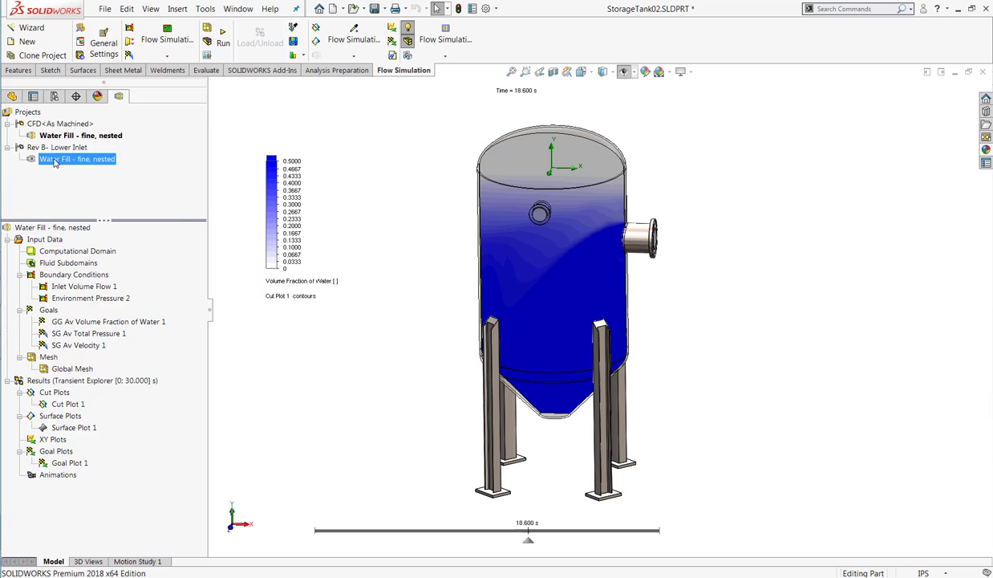
click(69, 167)
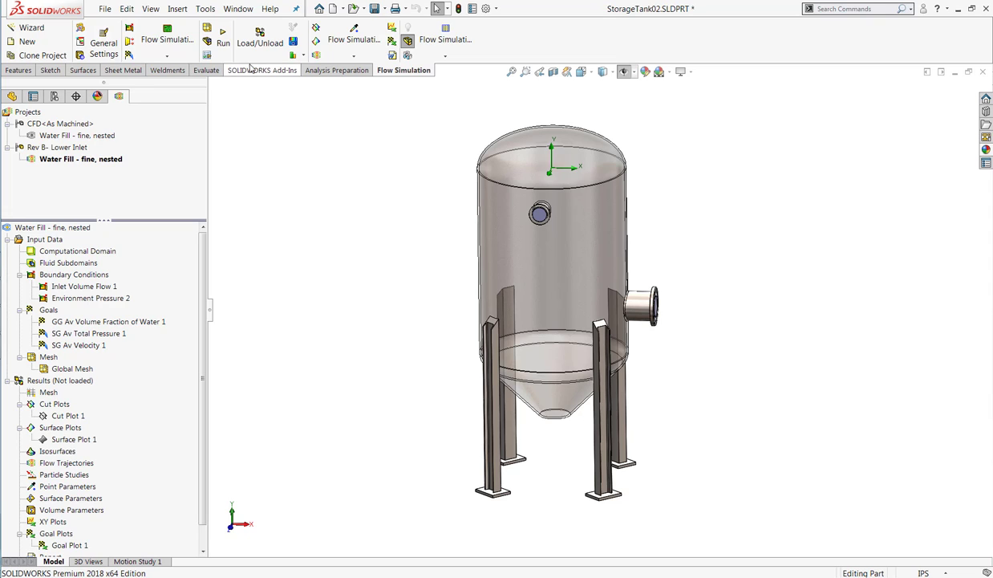
click(259, 36)
click(68, 416)
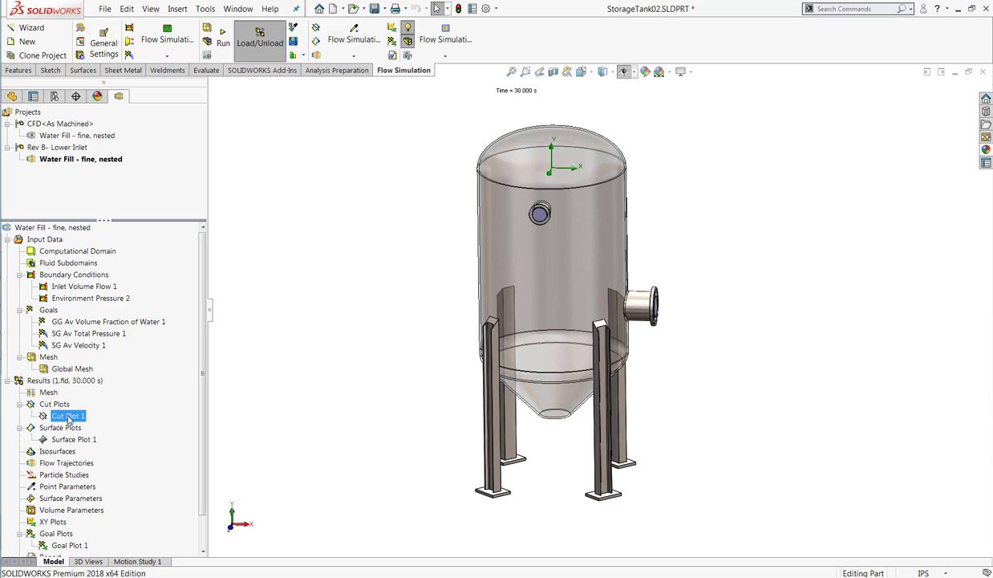
right_click(68, 416)
click(104, 438)
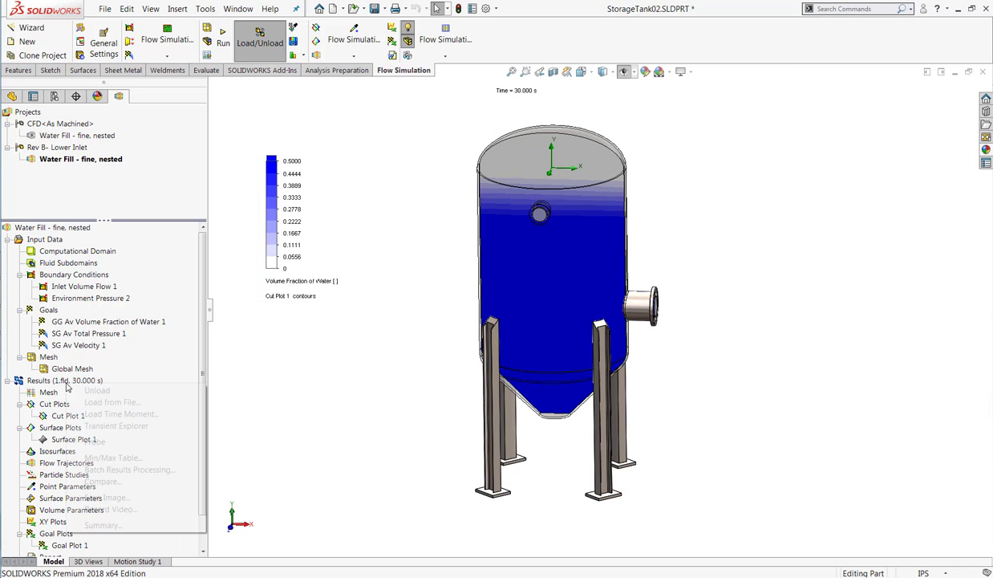
Open the lower-inlet results in Transient Explorer and play the water fill over time
right_click(68, 381)
click(169, 485)
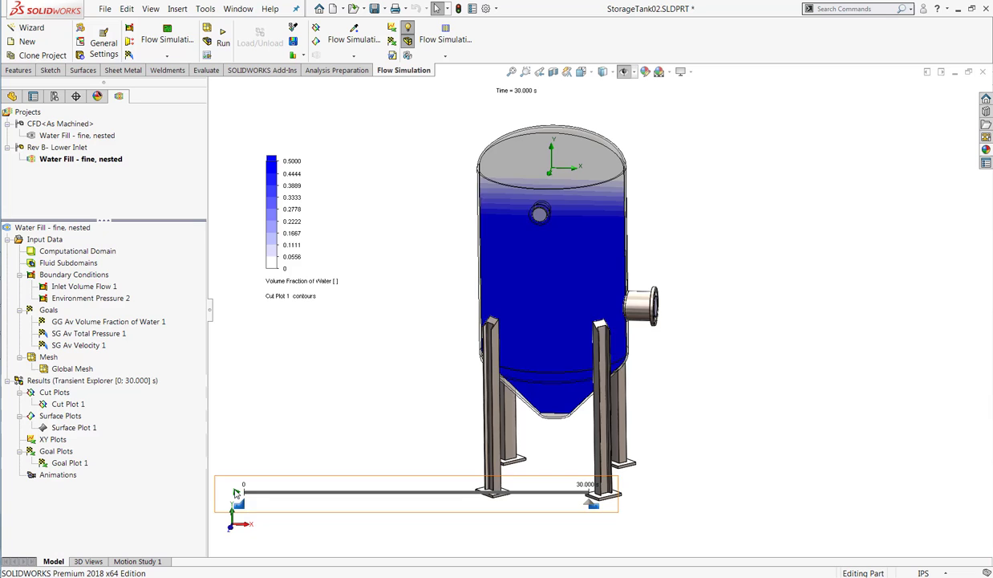
click(238, 490)
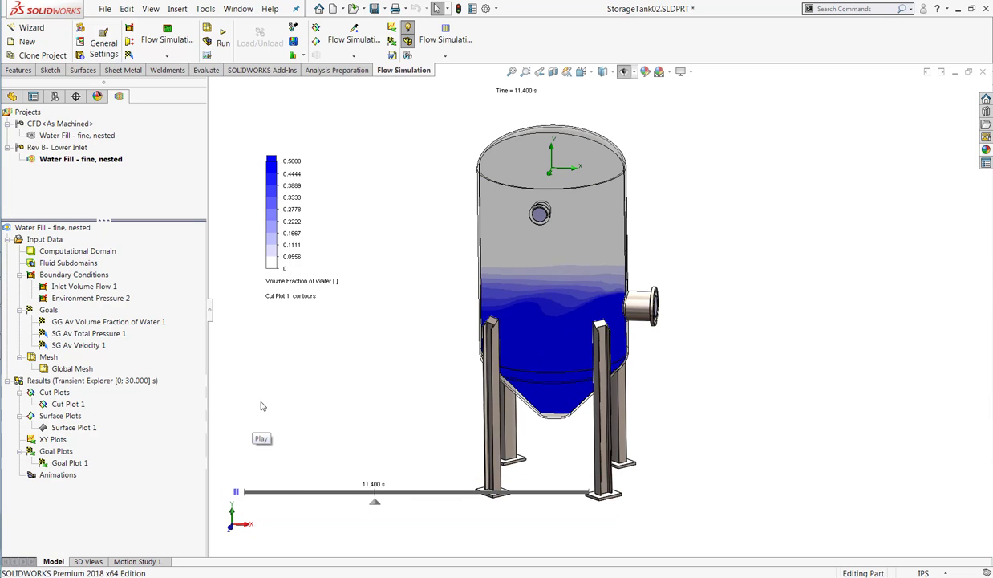
Pause the fill playback, exit Transient Explorer and load the lower-inlet project's standard results at 30 s
click(236, 491)
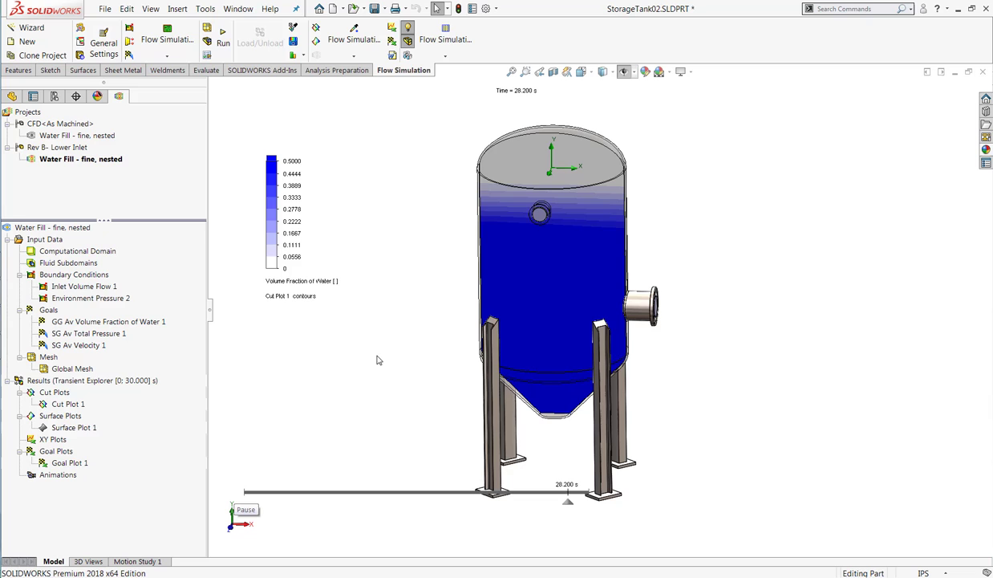
click(301, 54)
click(77, 380)
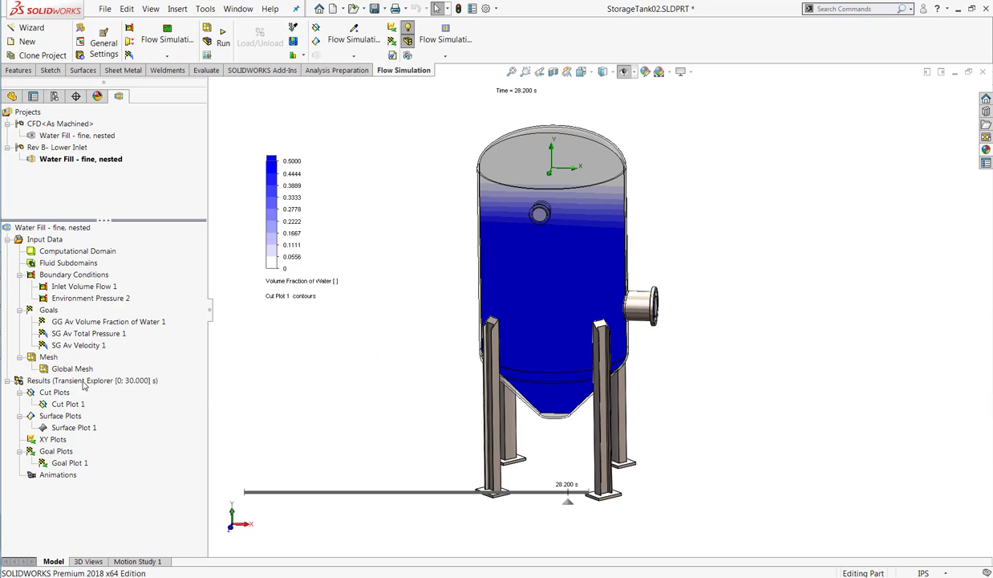
right_click(80, 380)
click(113, 387)
Run a comparison of Cut Plot 1 and Goal Plot 1 between the CFD<As Machined> and Rev B- Lower Inlet Water Fill - fine, nested projects
click(301, 54)
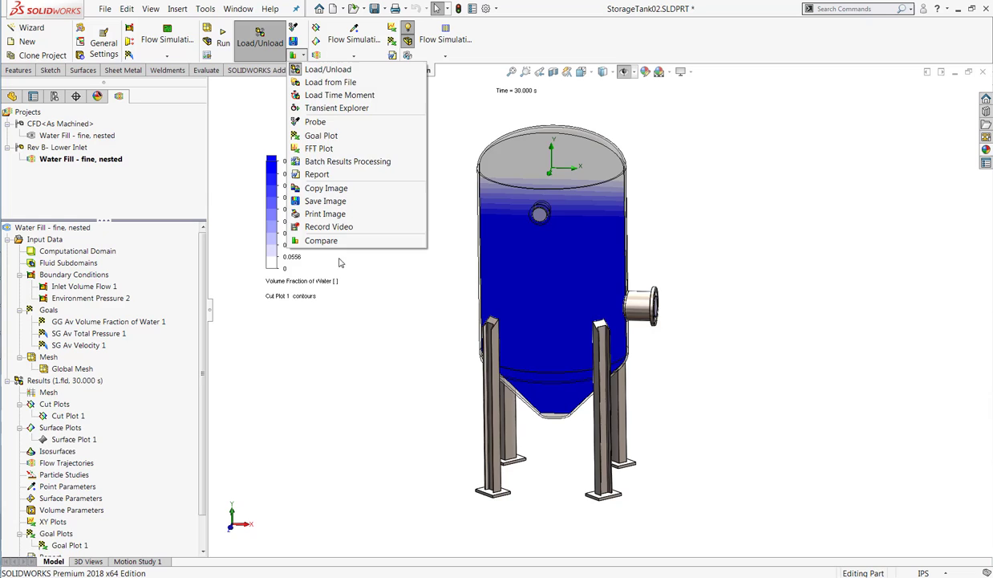
click(305, 239)
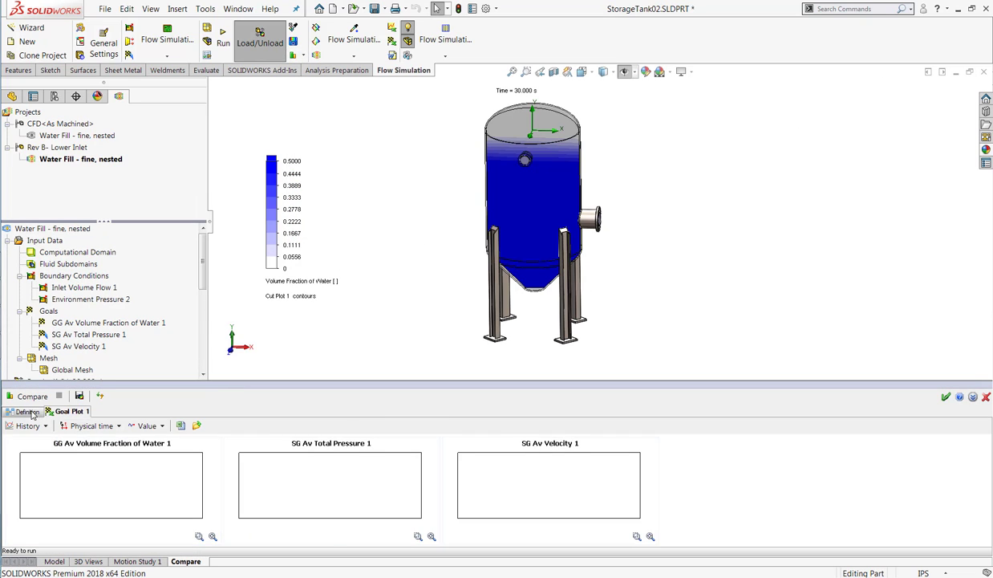
click(24, 411)
click(78, 450)
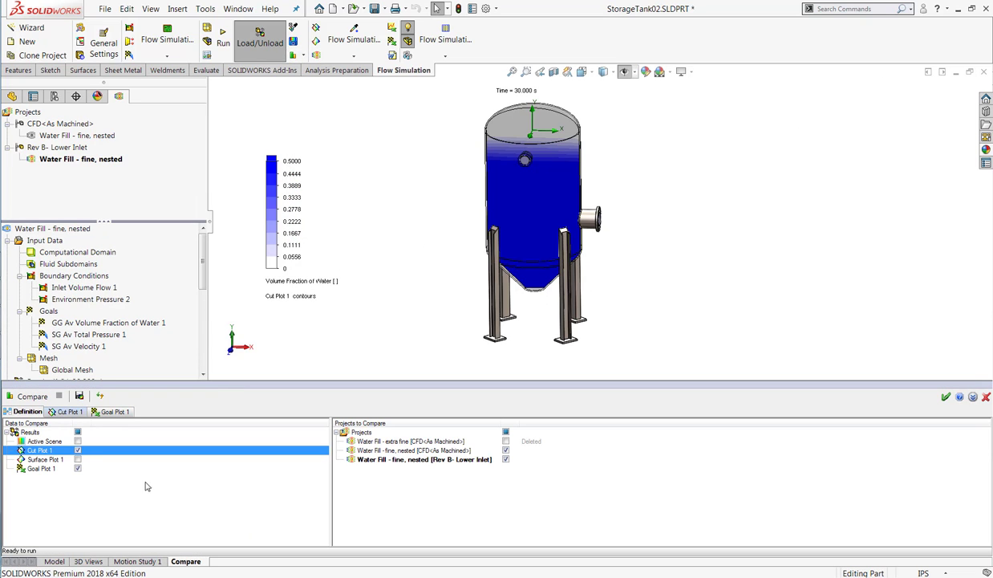
click(37, 396)
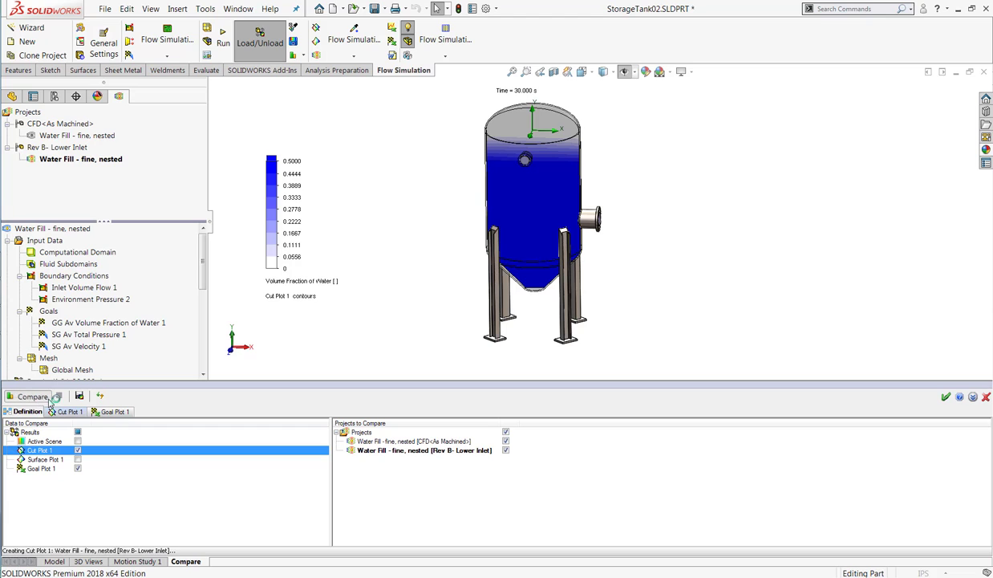
Examine the compared Goal Plot 1 histories enlarged, including SG Av Total Pressure 1, and close the comparison
click(116, 411)
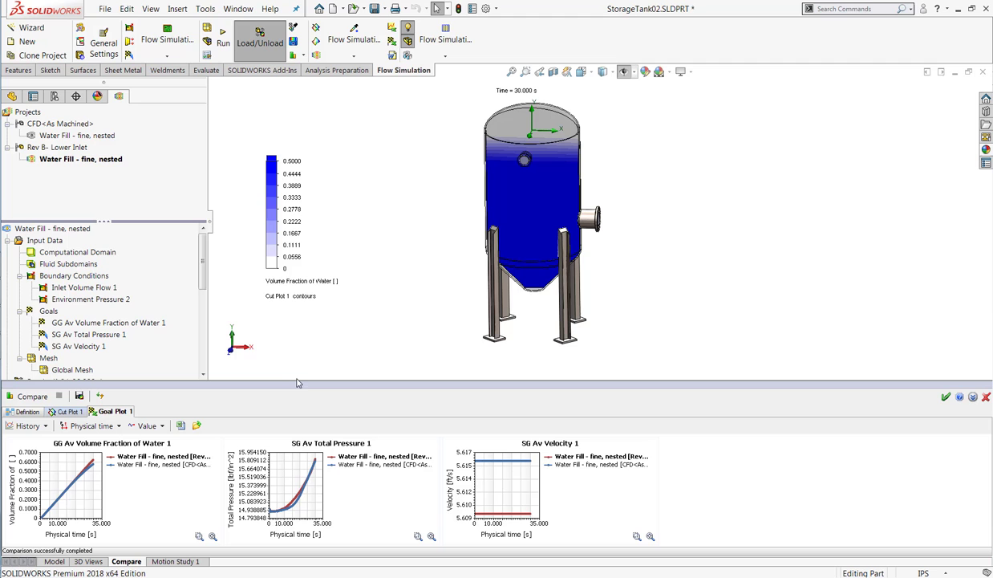
drag(294, 384, 294, 174)
drag(438, 539, 630, 539)
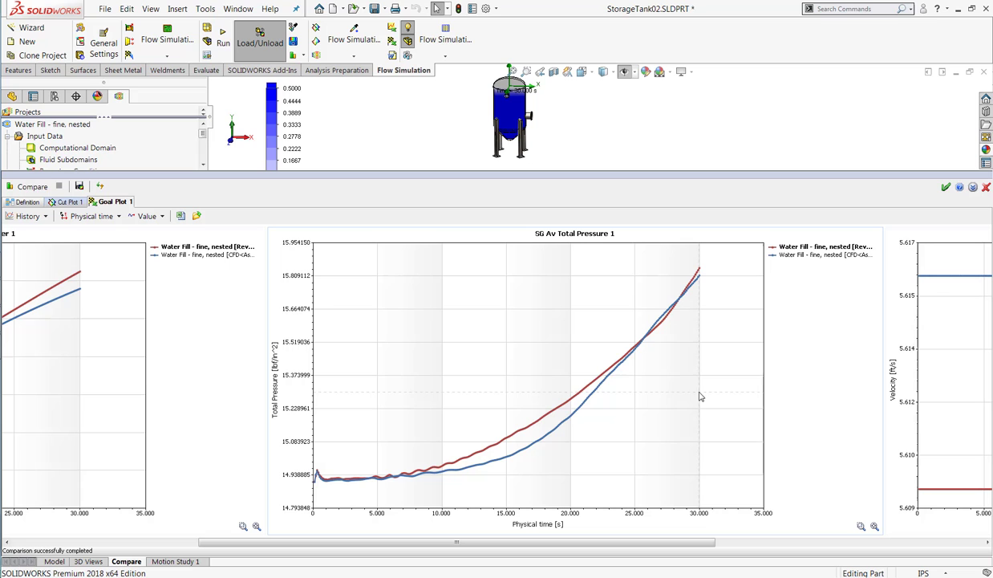
drag(855, 173, 882, 434)
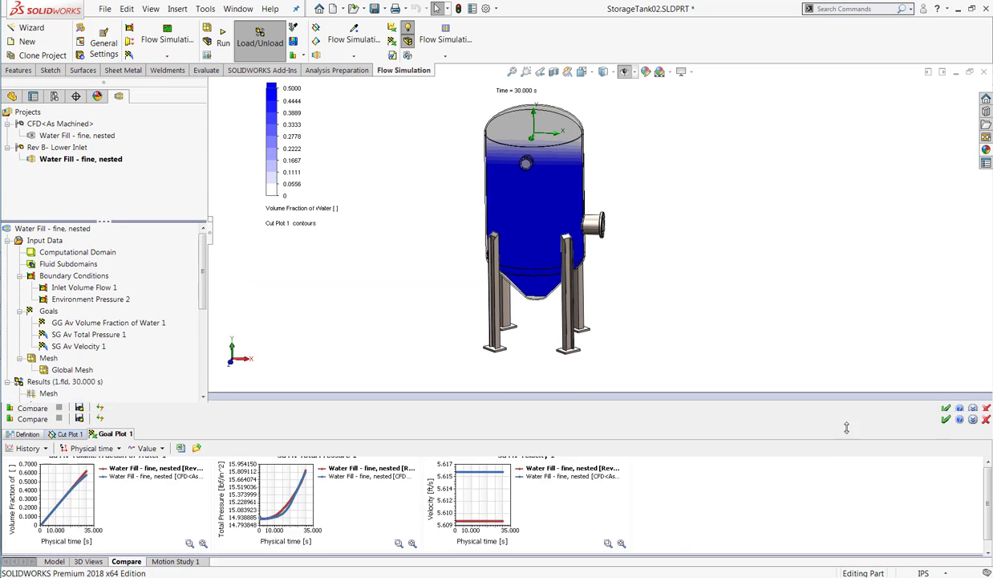
click(947, 450)
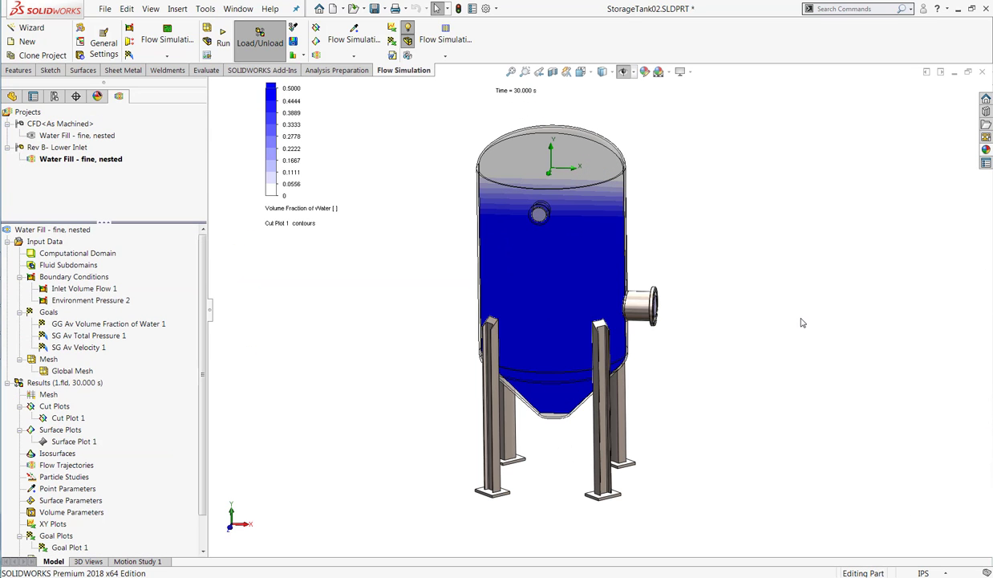